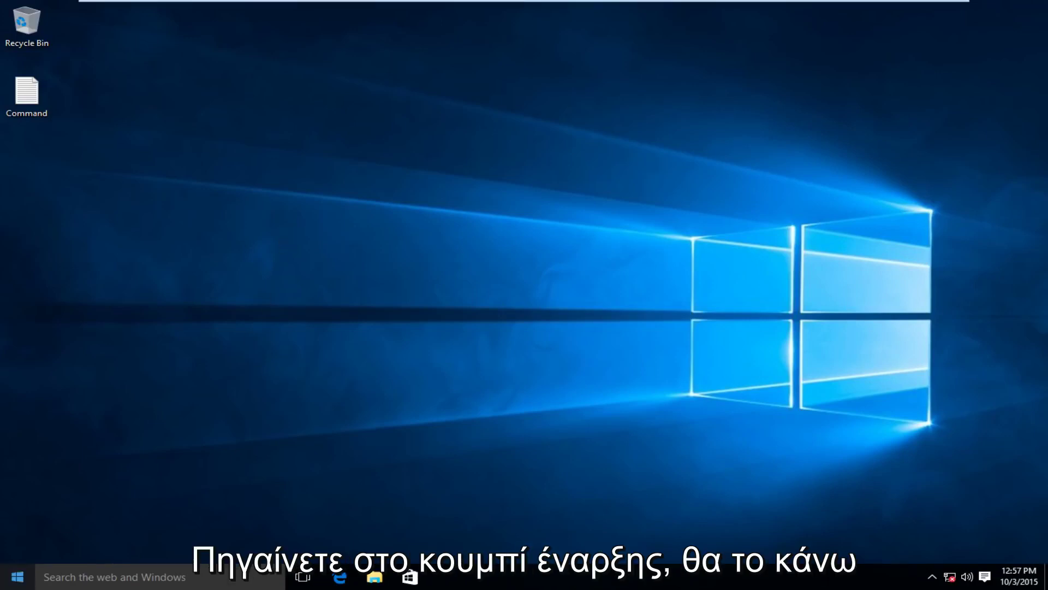
Step: Enable the disabled Ethernet0 adapter from Network Connections so it joins Network 2
right_click(16, 576)
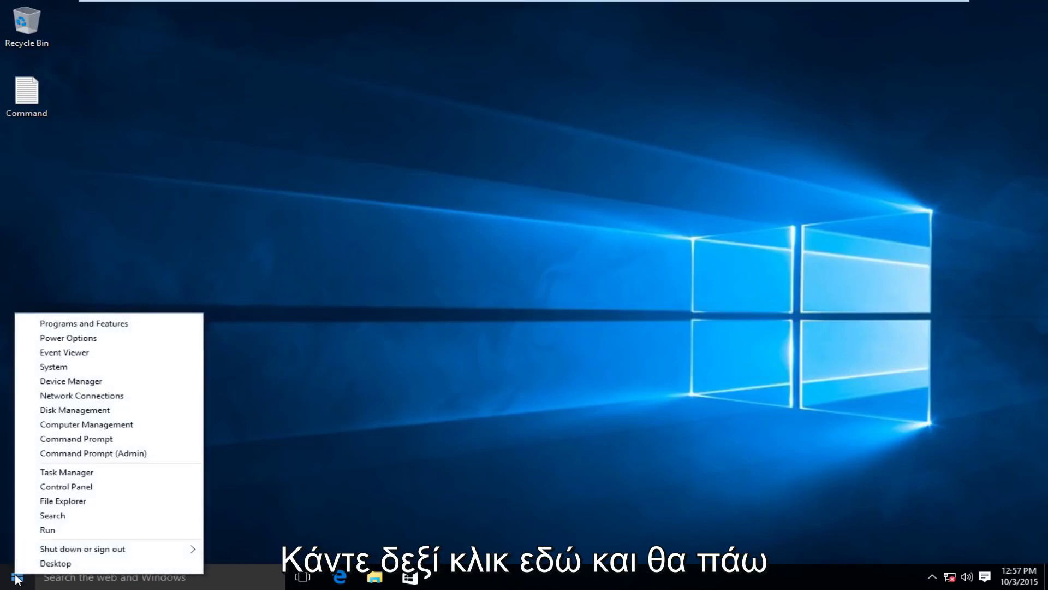
left_click(62, 395)
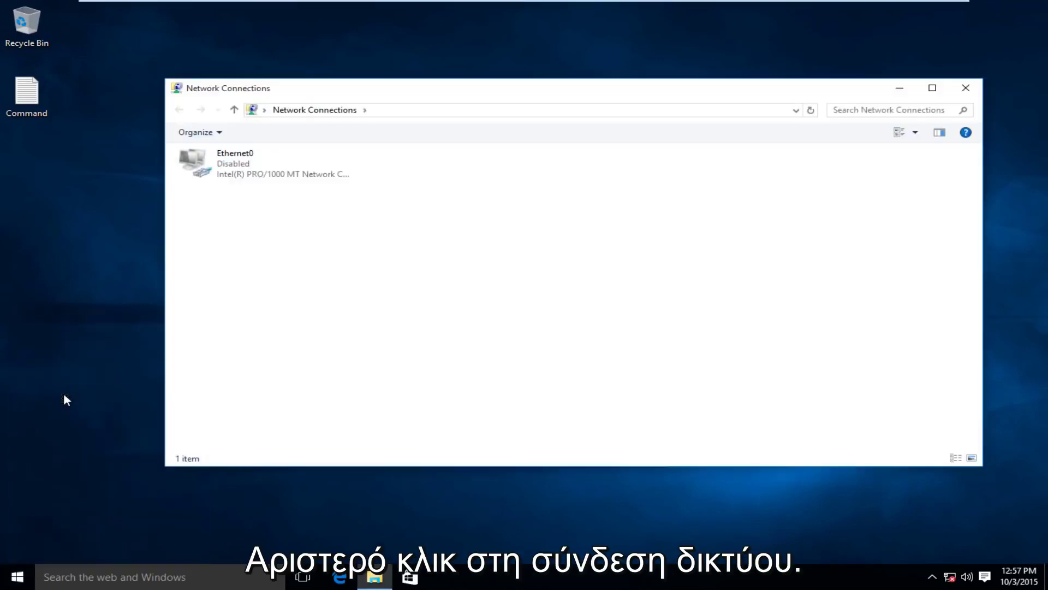
left_click(222, 174)
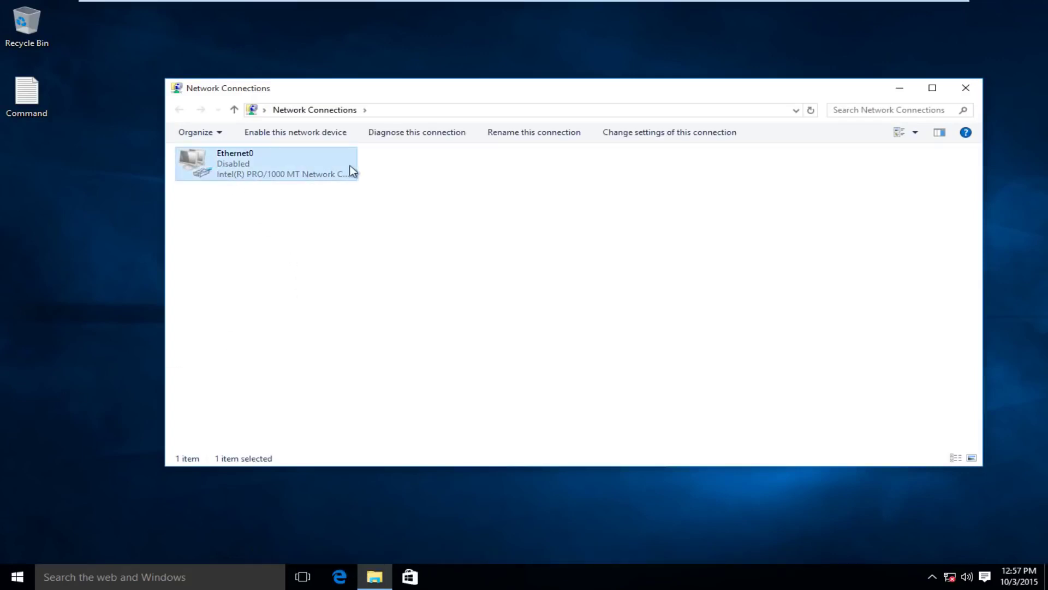
right_click(231, 166)
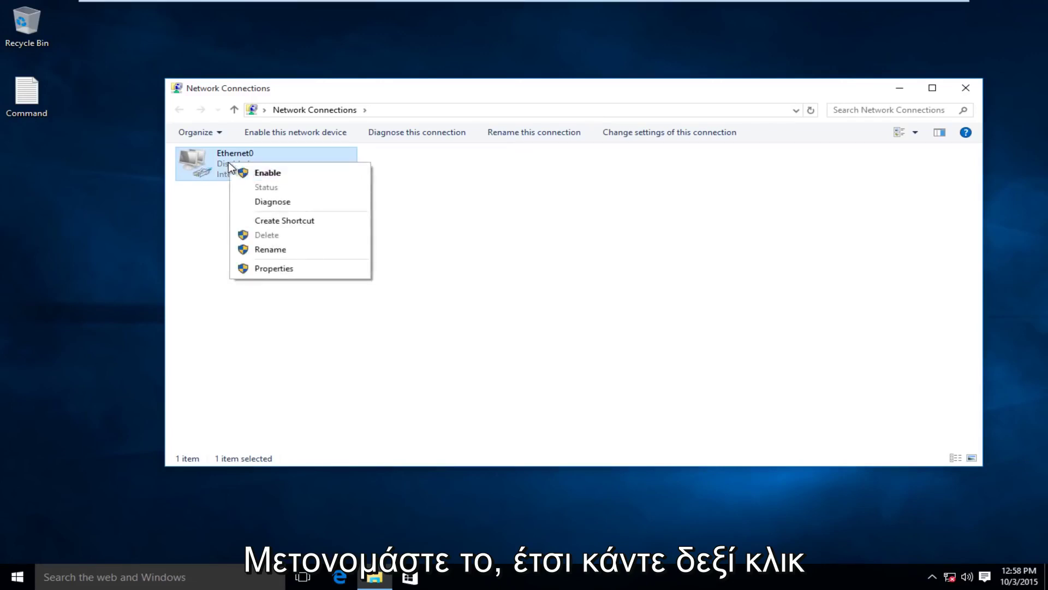
right_click(235, 162)
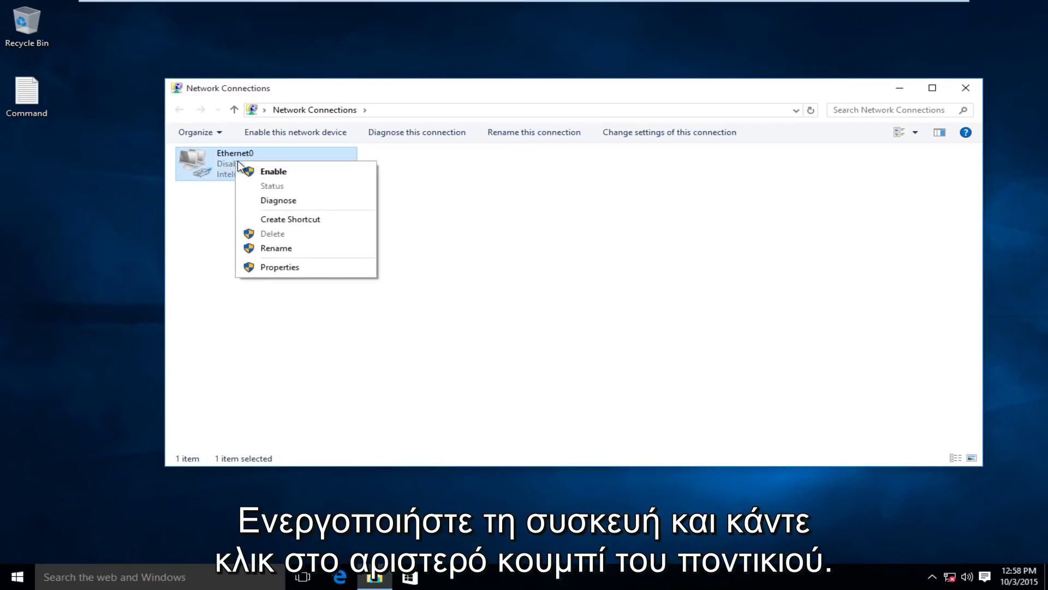
left_click(273, 171)
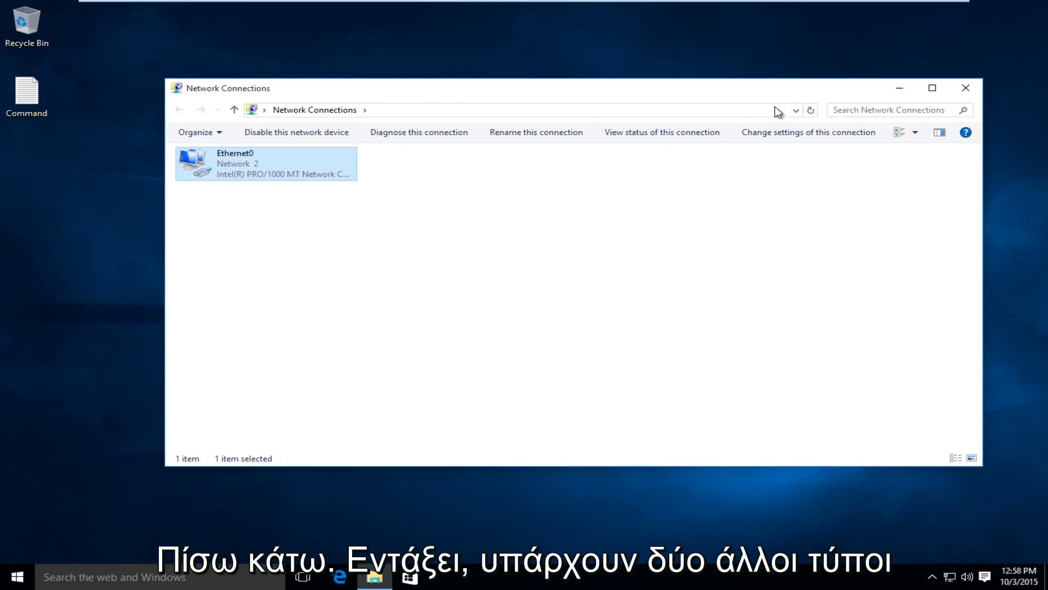
Step: Close Network Connections and open Control Panel by searching for 'contro'
left_click(965, 90)
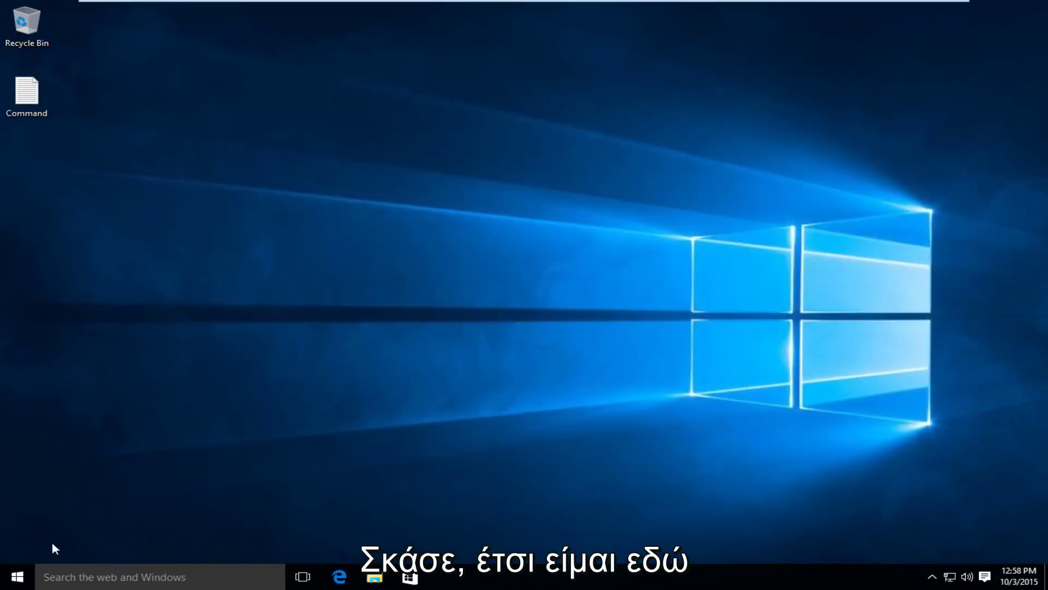
left_click(77, 577)
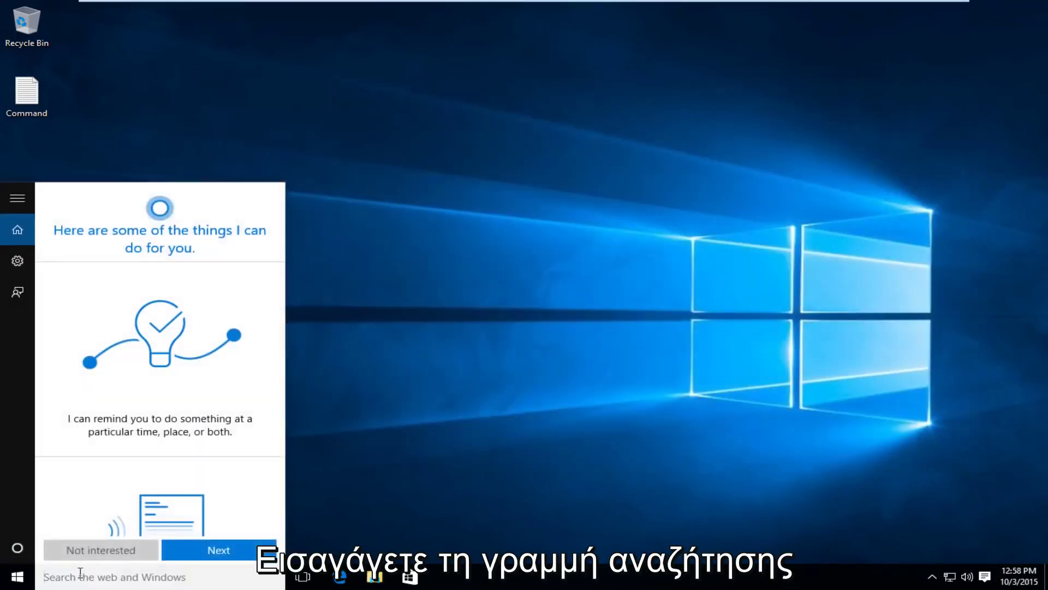
type("control")
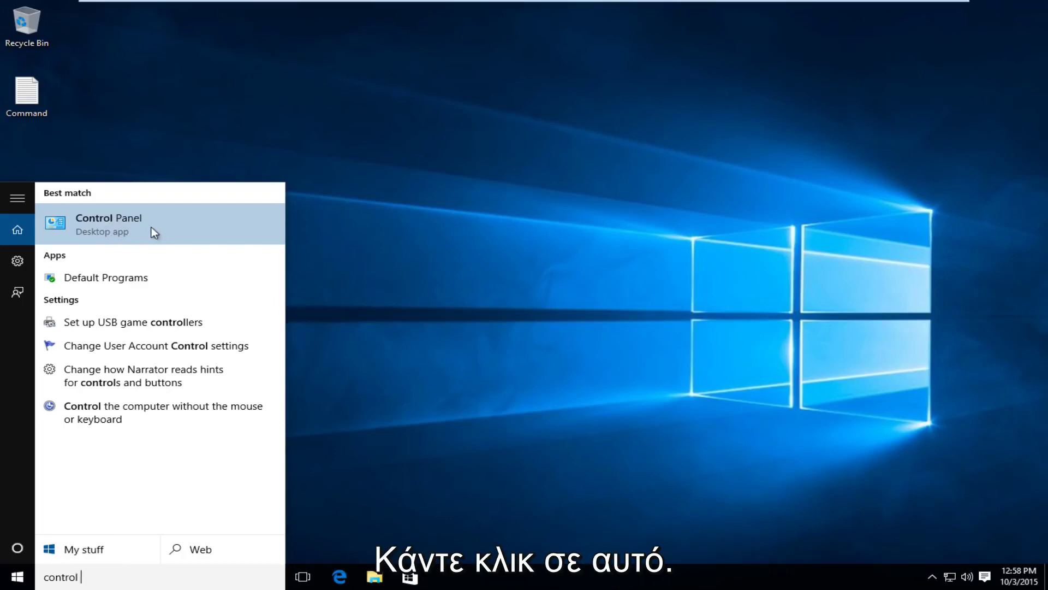
left_click(127, 223)
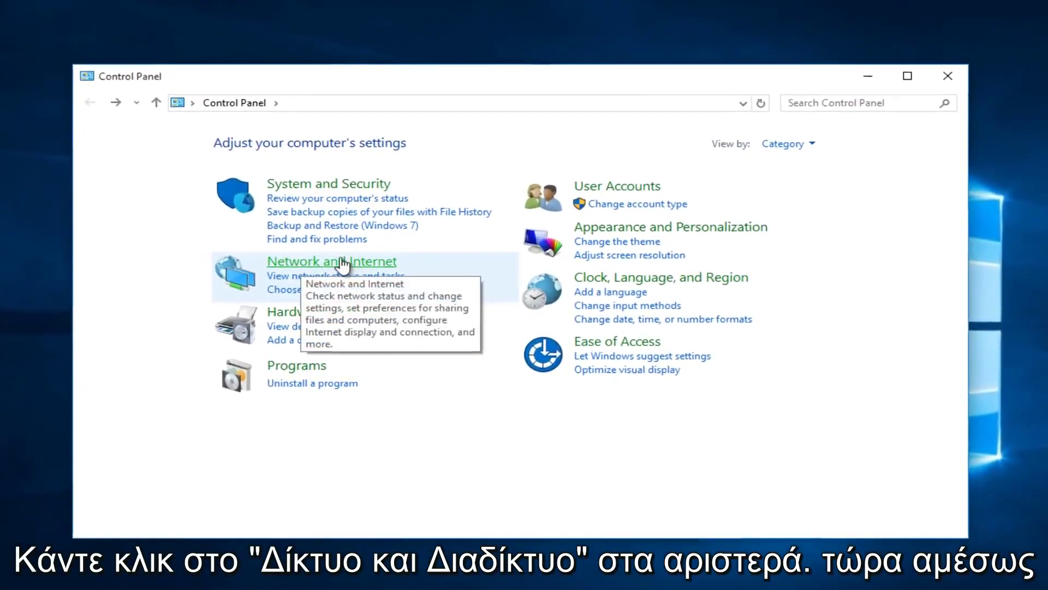
Step: Uncheck 'Use a proxy server for your LAN' in Internet Options LAN settings and confirm both dialogs
left_click(304, 265)
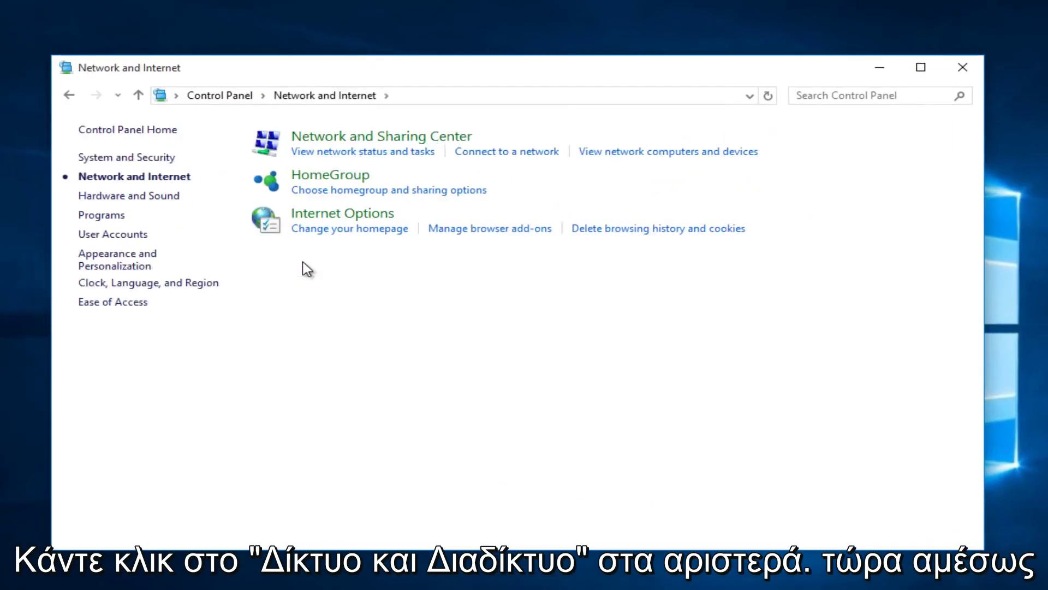
left_click(333, 223)
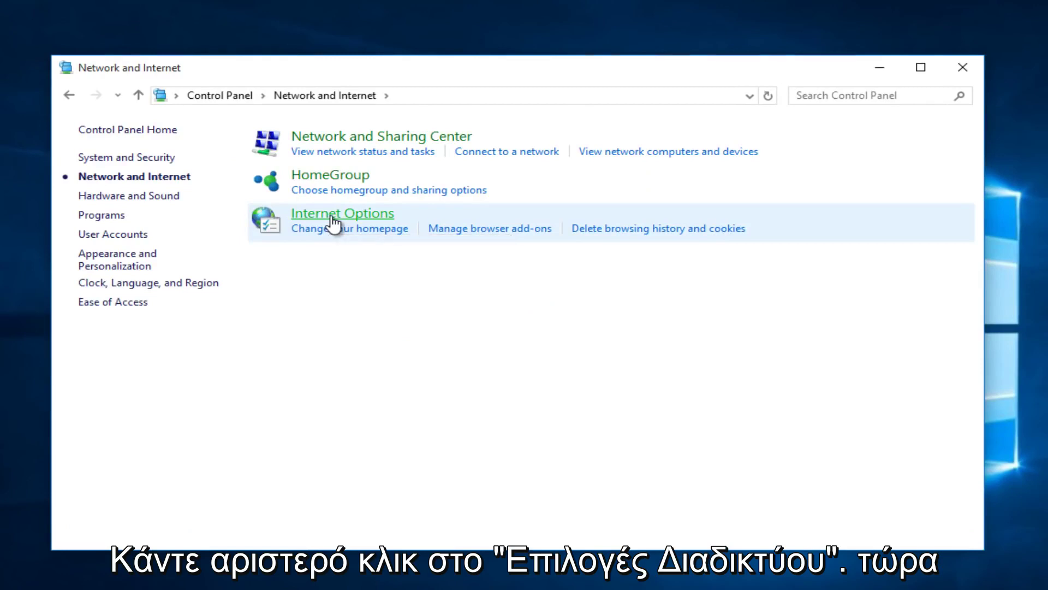
left_click_drag(64, 0, 490, 73)
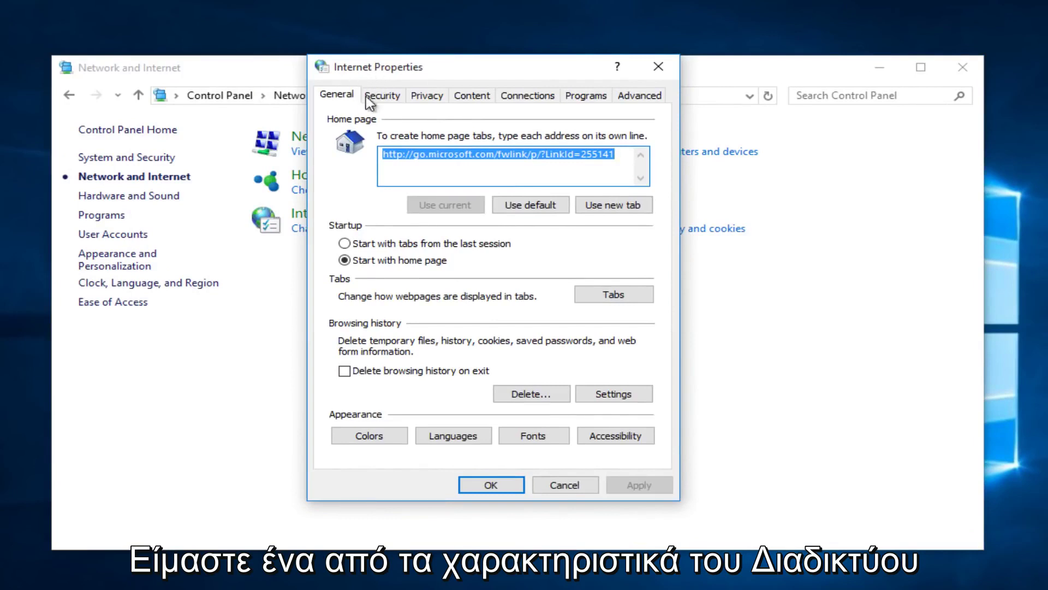
left_click(531, 97)
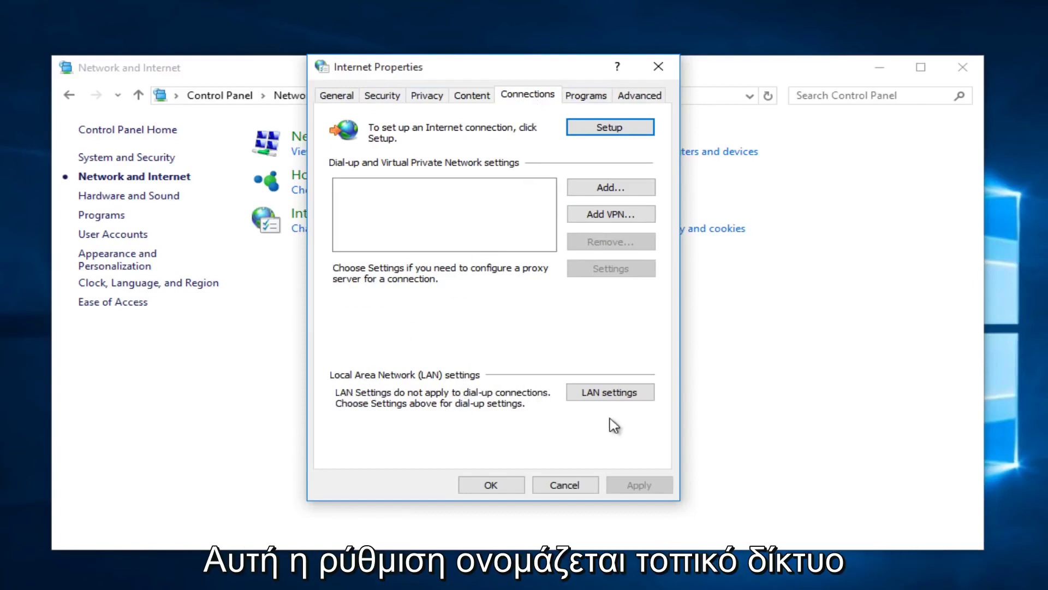
left_click(594, 394)
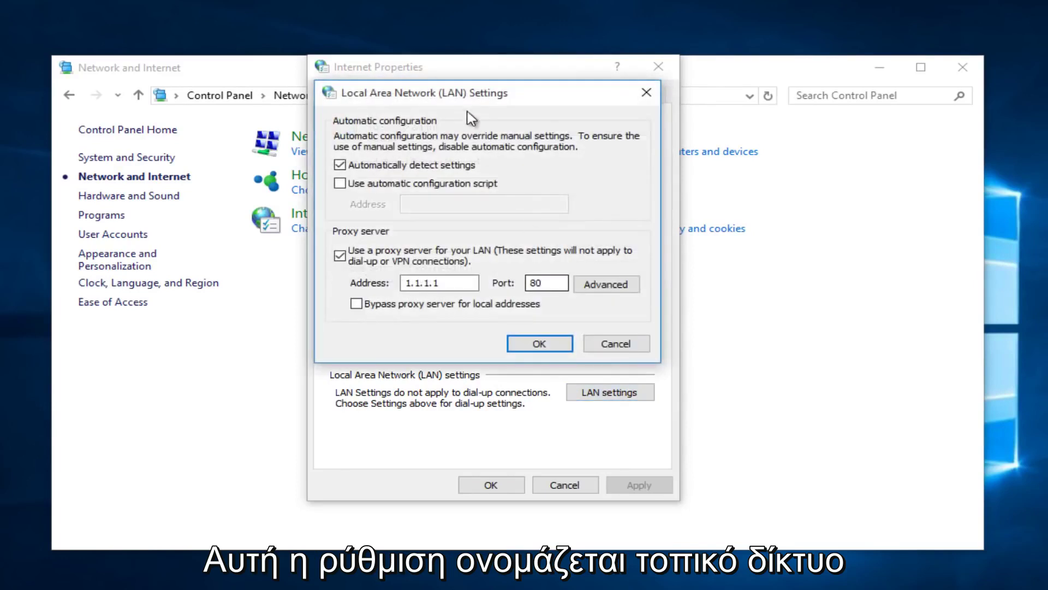
left_click_drag(459, 99, 458, 106)
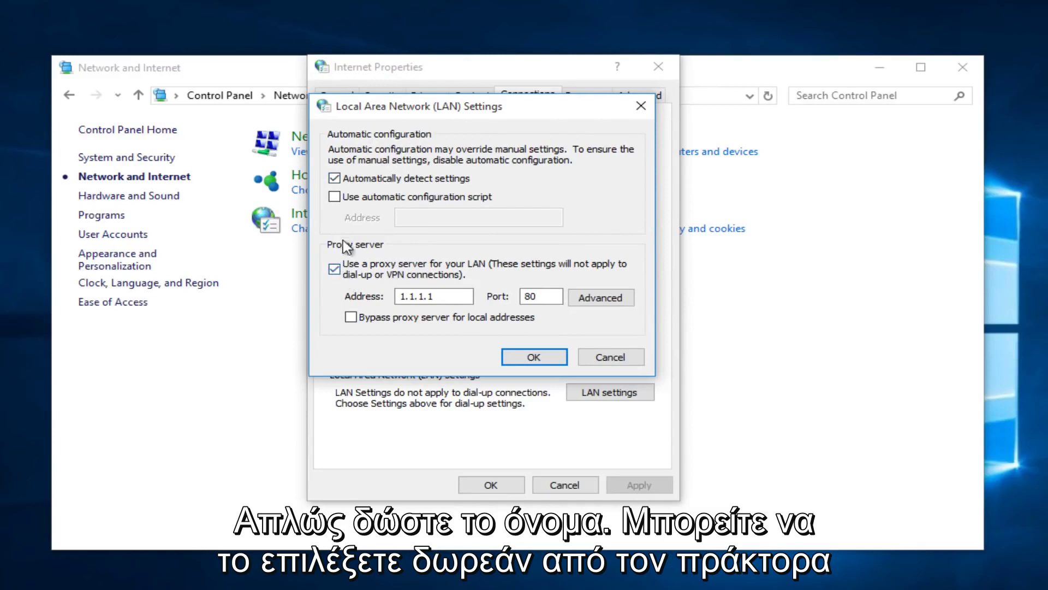
left_click(335, 270)
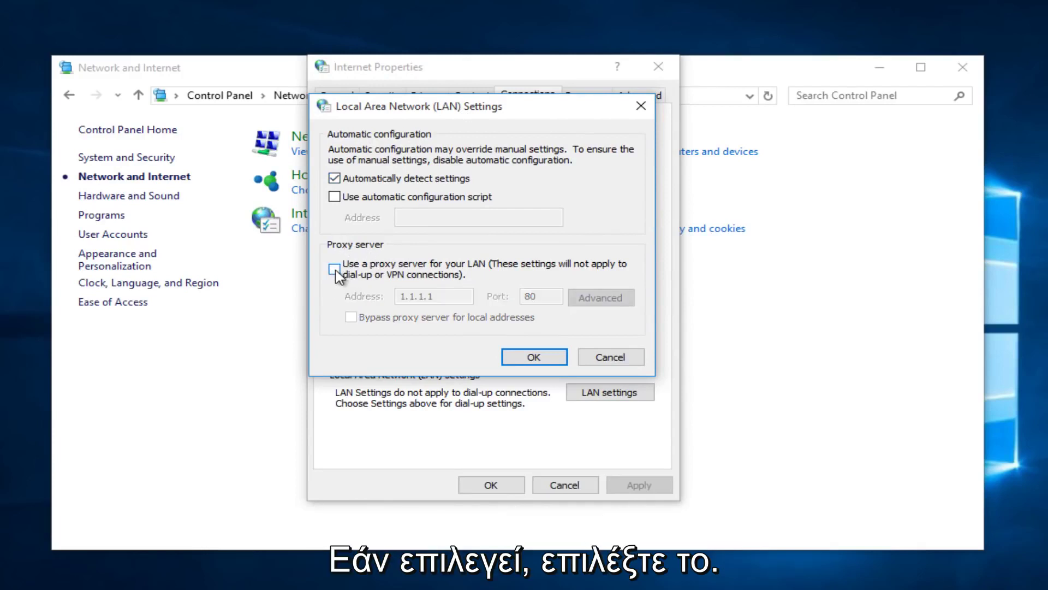
left_click(520, 360)
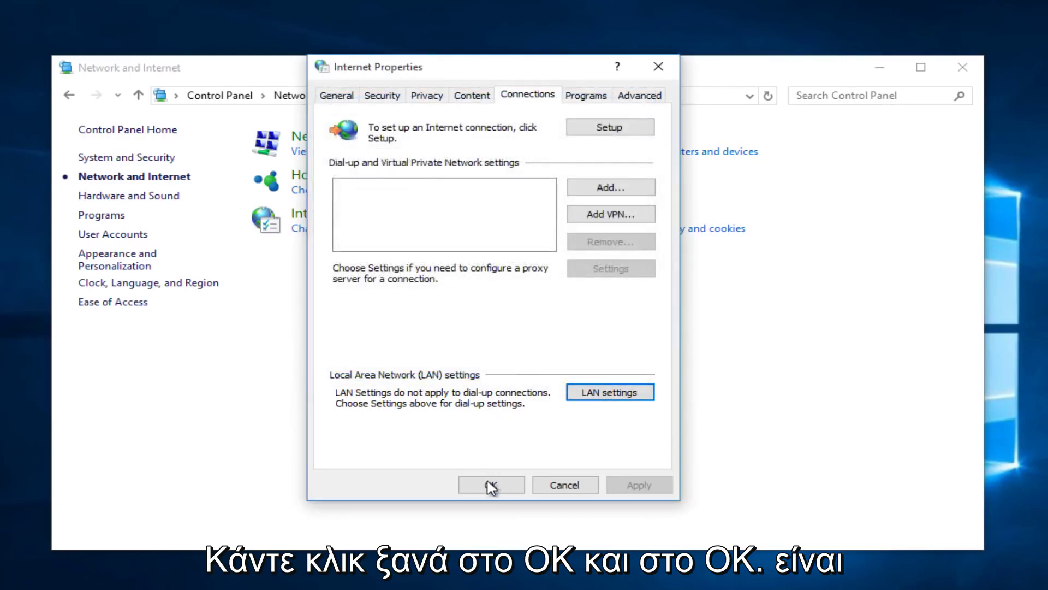
left_click(490, 483)
left_click_drag(433, 67, 435, 52)
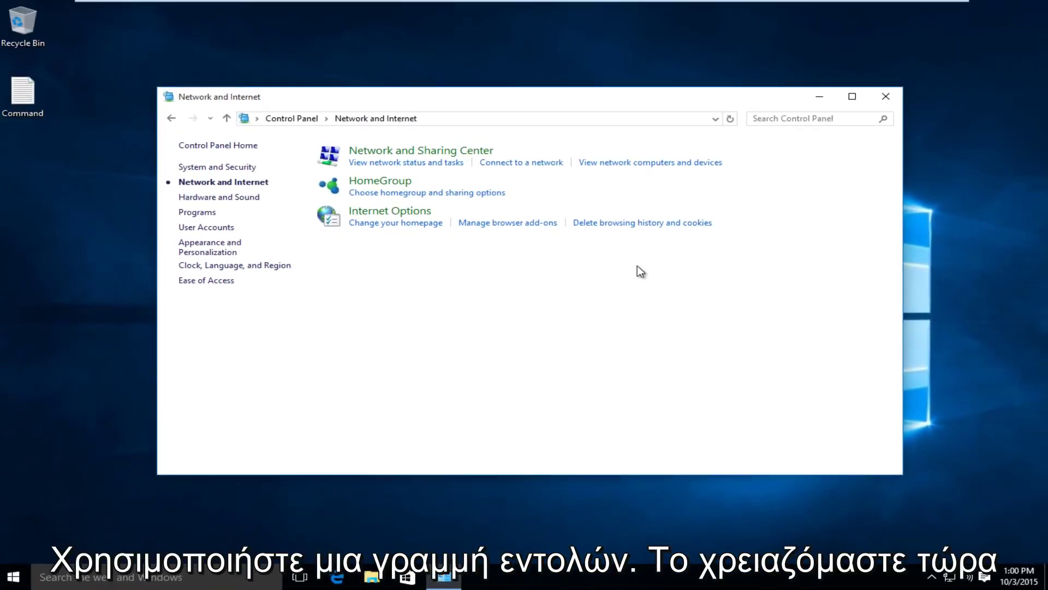
Step: Close Network and Internet and open Task Manager in its detailed view
left_click(881, 100)
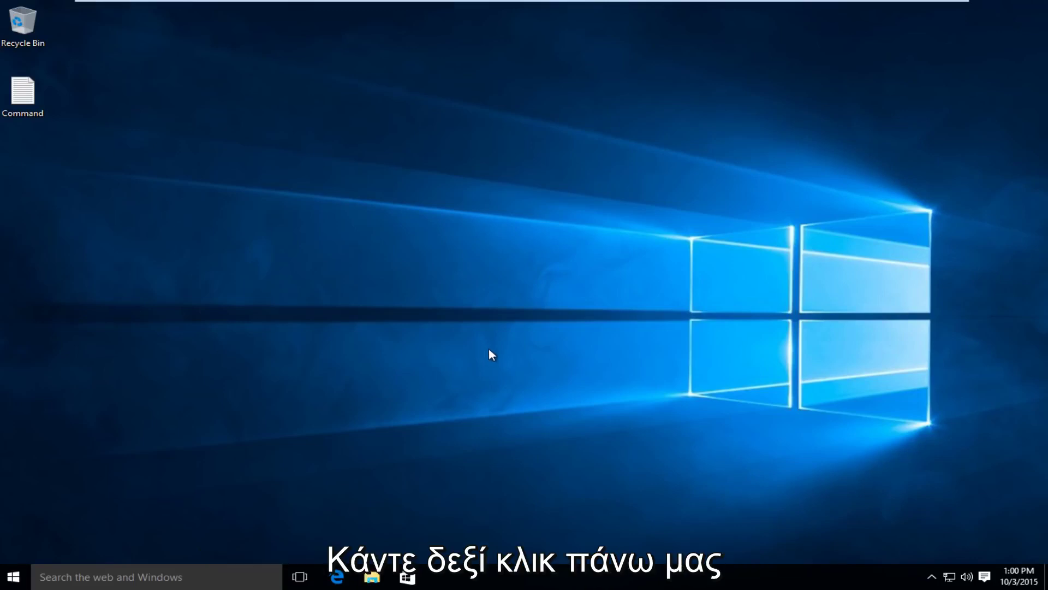
right_click(540, 575)
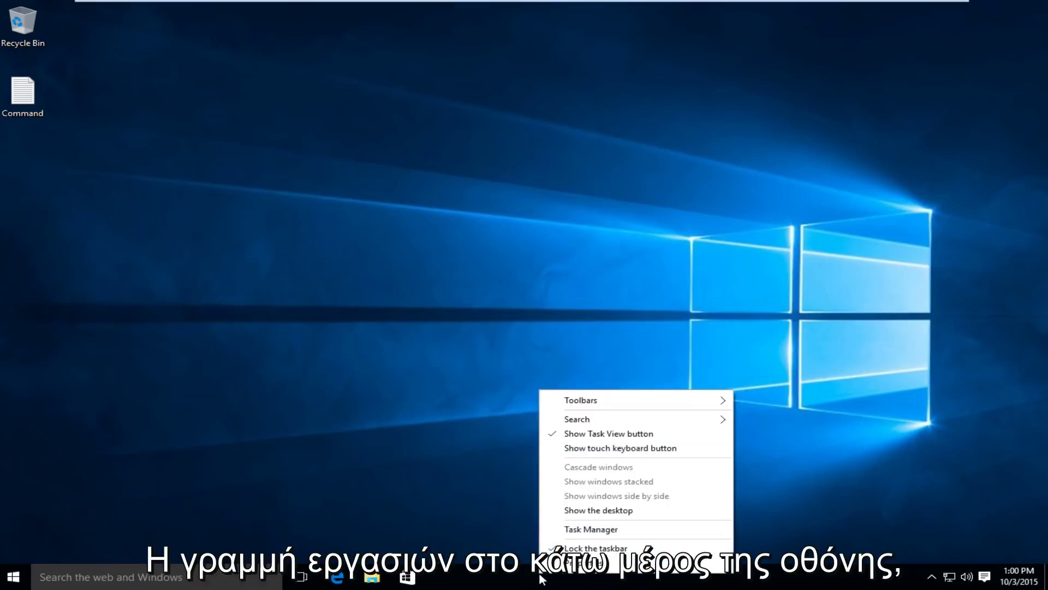
left_click(581, 529)
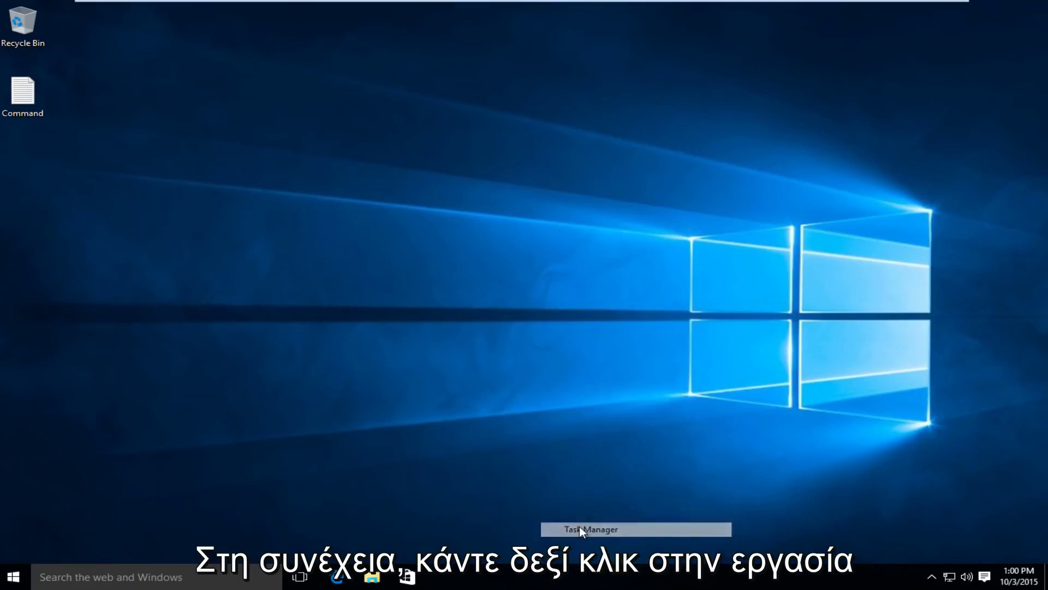
left_click_drag(152, 63, 407, 90)
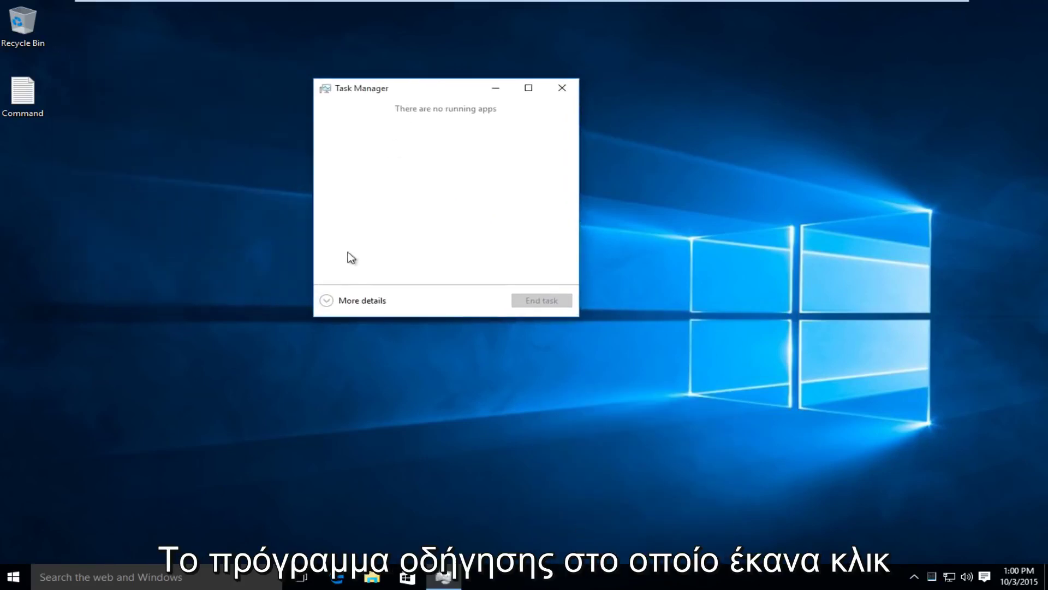
left_click(326, 302)
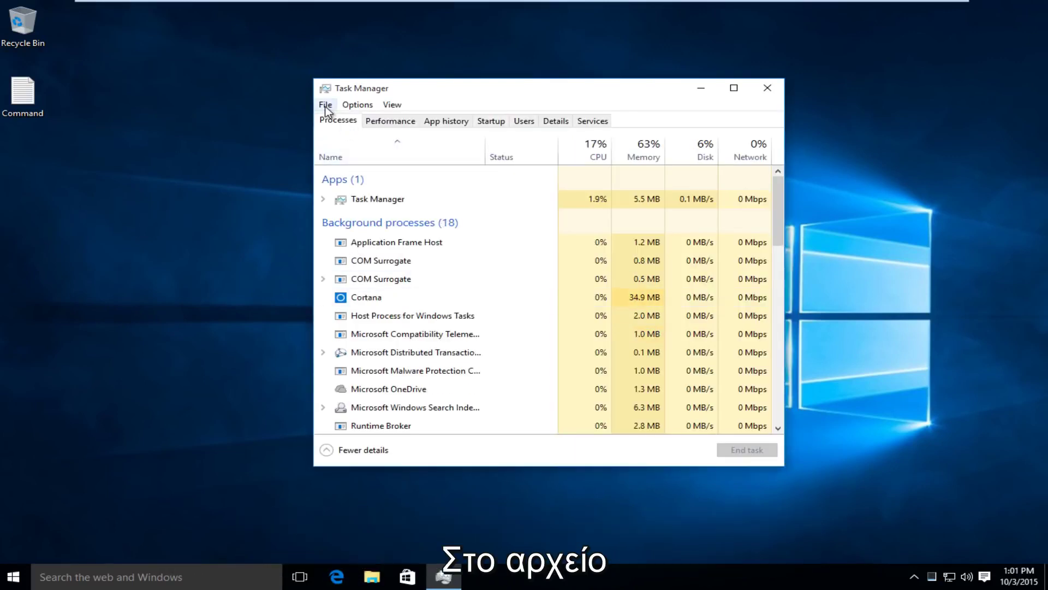
Step: Run 'cmd' as a new task with administrative privileges
left_click(326, 106)
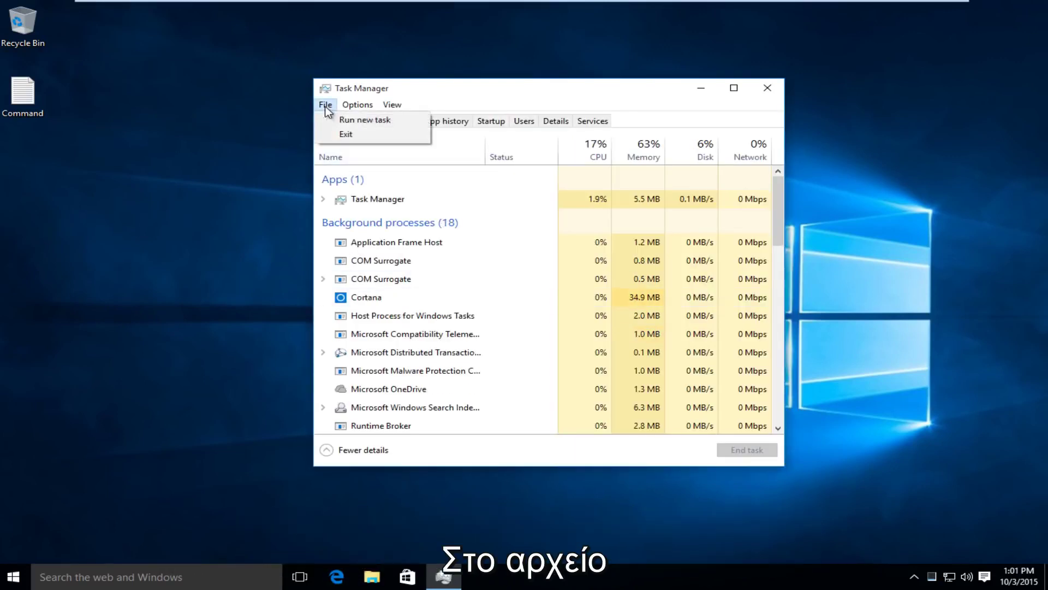
left_click(365, 122)
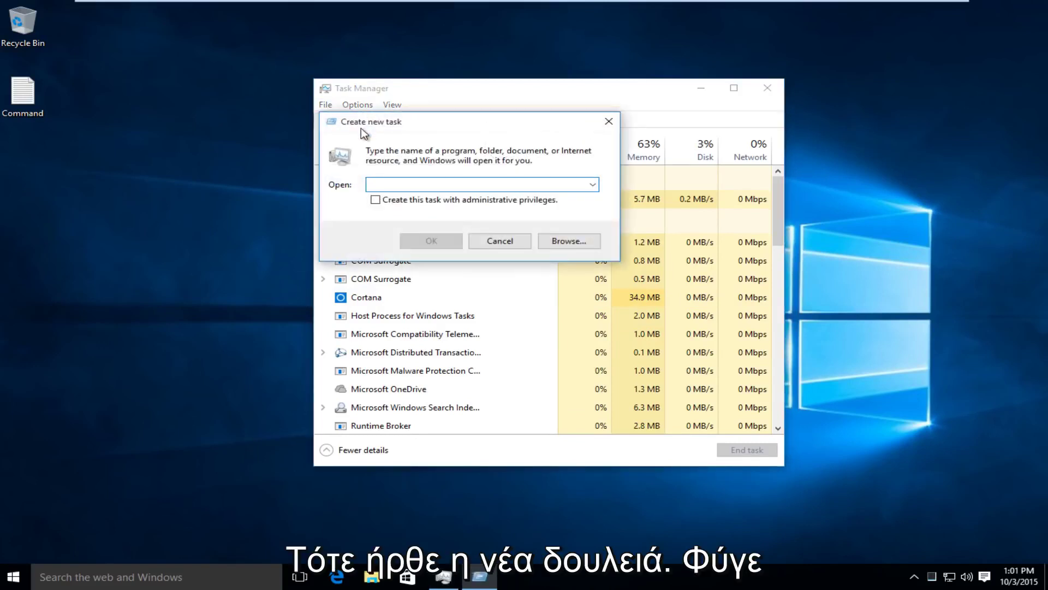
type("cmd")
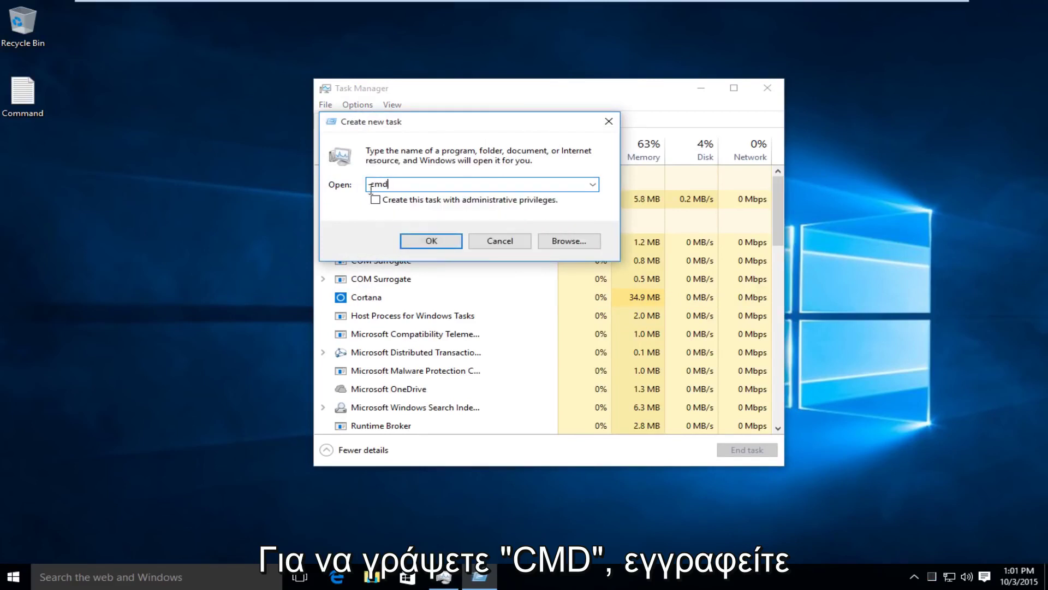
left_click(386, 203)
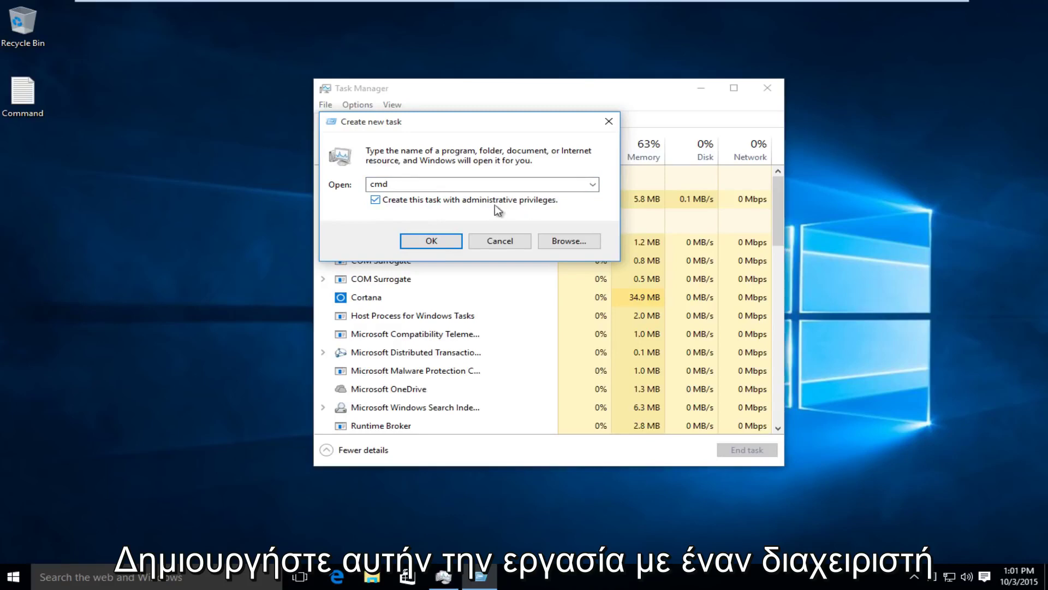
left_click(428, 243)
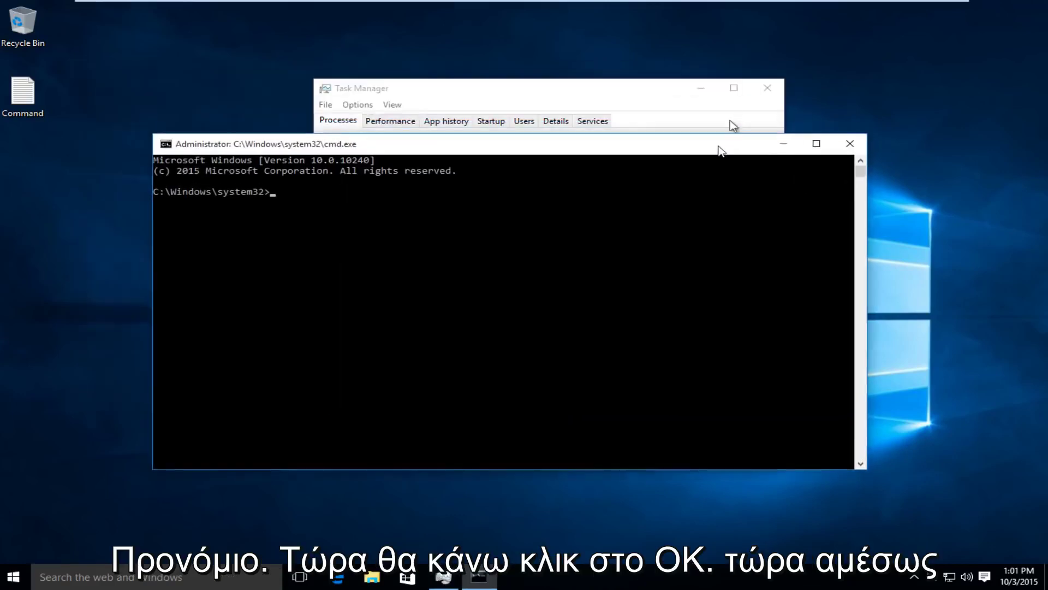
Step: Close Task Manager and open Command.txt beside the administrator console
left_click(767, 87)
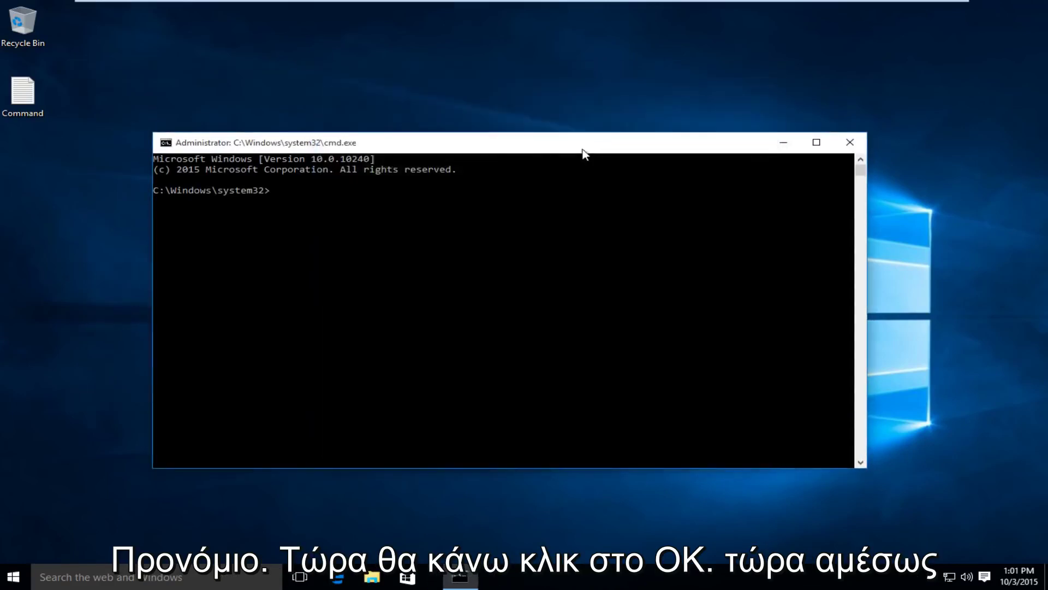
left_click_drag(484, 137, 496, 112)
double_click(23, 104)
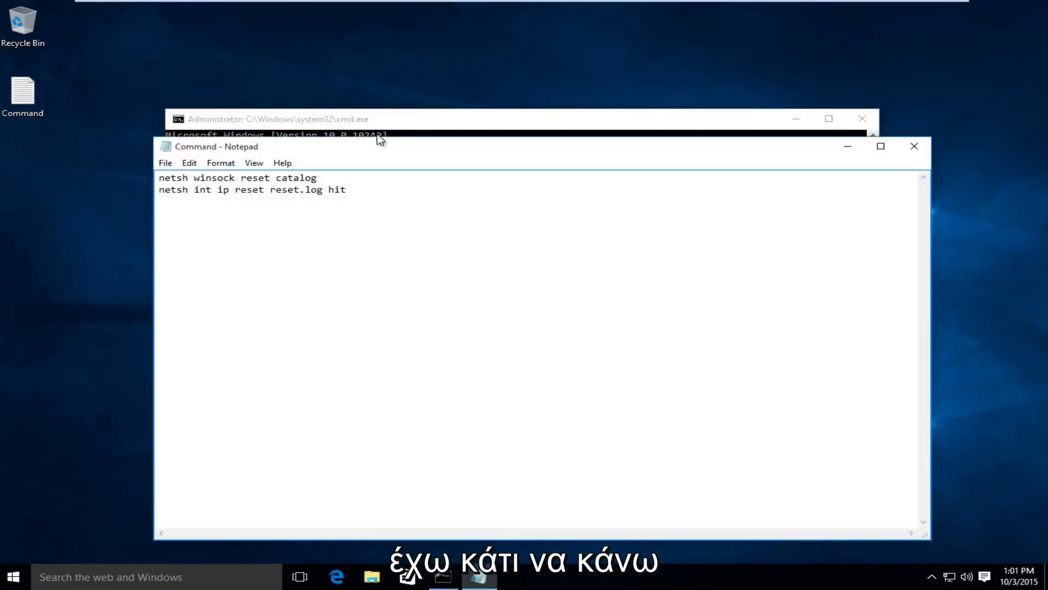
left_click_drag(329, 150, 631, 121)
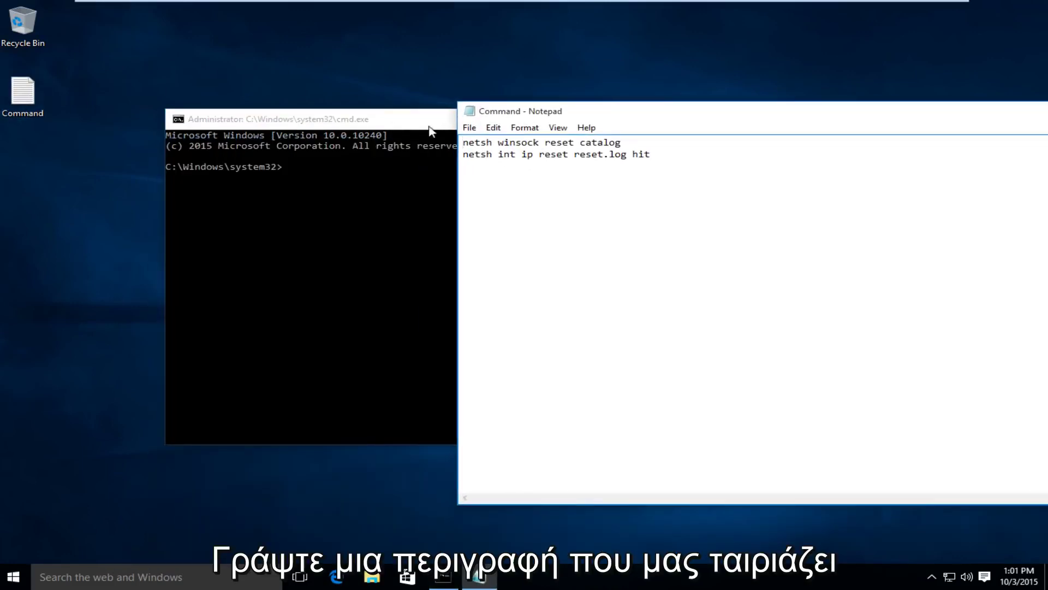
left_click(400, 127)
left_click_drag(898, 129, 987, 137)
Step: Copy 'netsh winsock reset catalog' from Notepad and run it in the console
left_click_drag(710, 150, 552, 151)
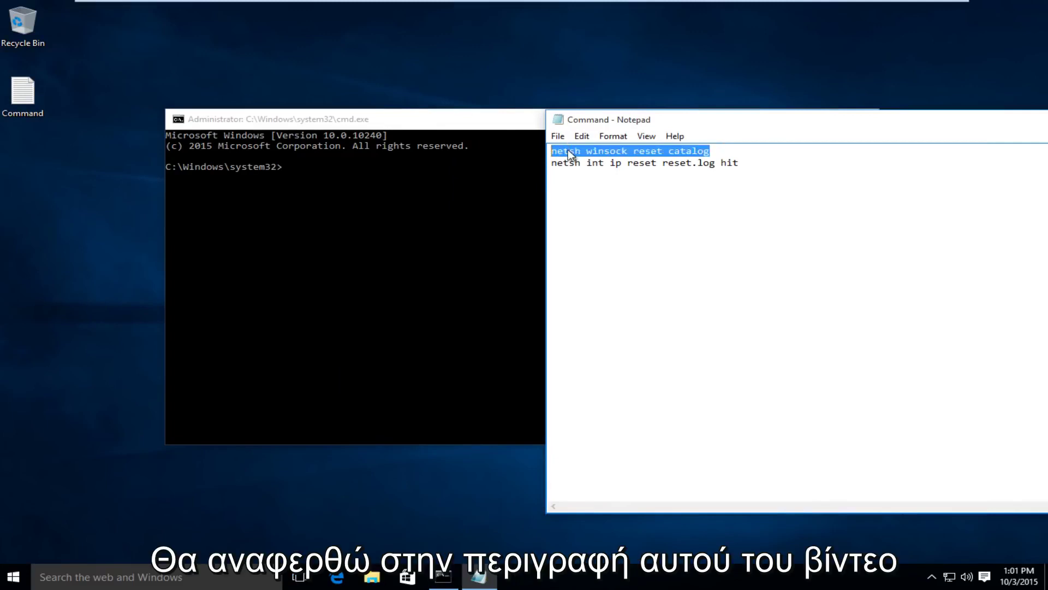
right_click(571, 154)
left_click(595, 191)
left_click(466, 128)
left_click(332, 166)
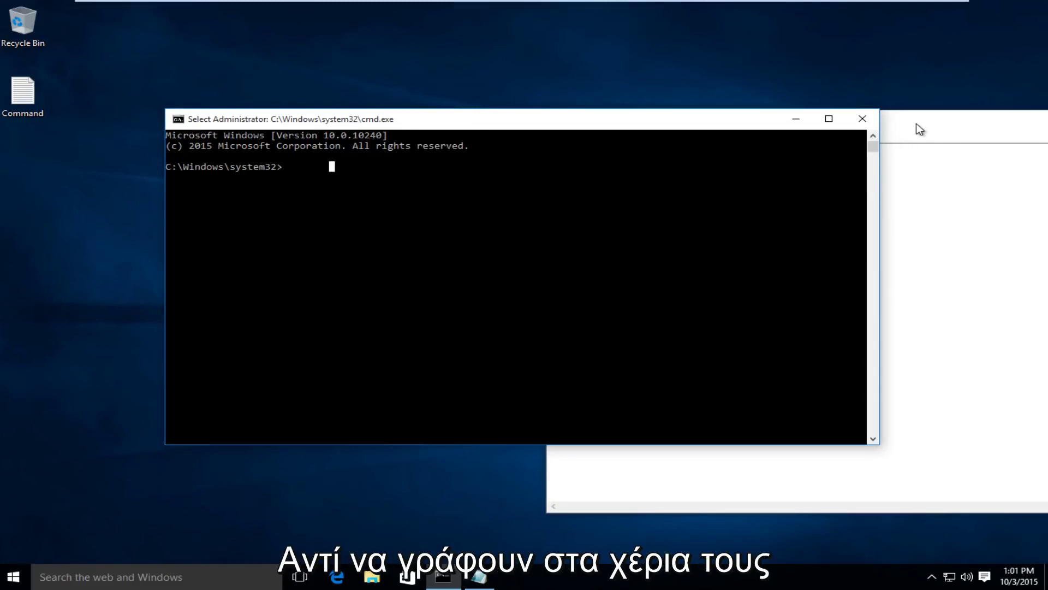
left_click(285, 167)
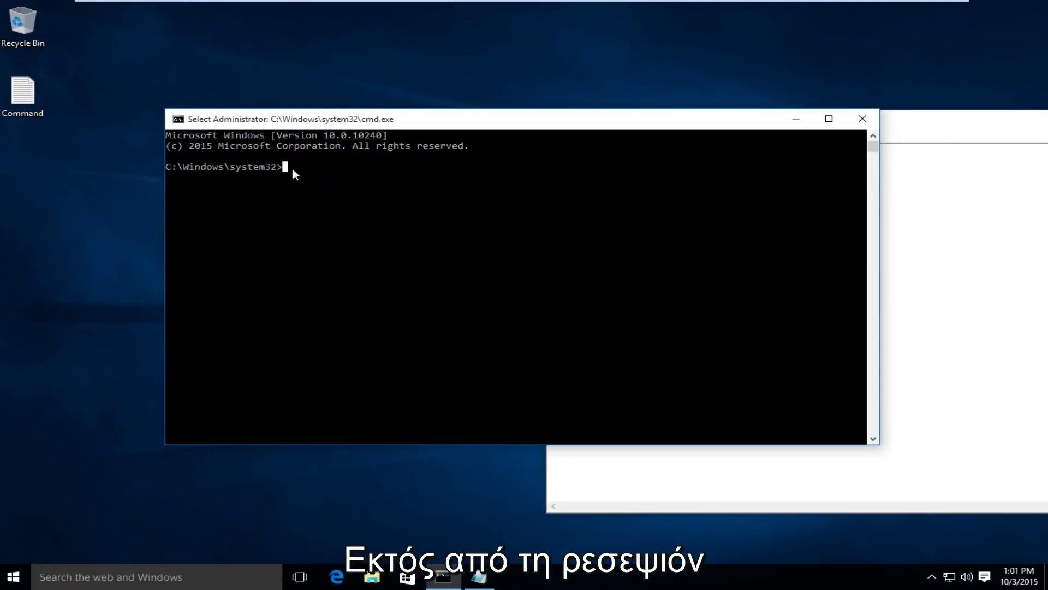
right_click(356, 146)
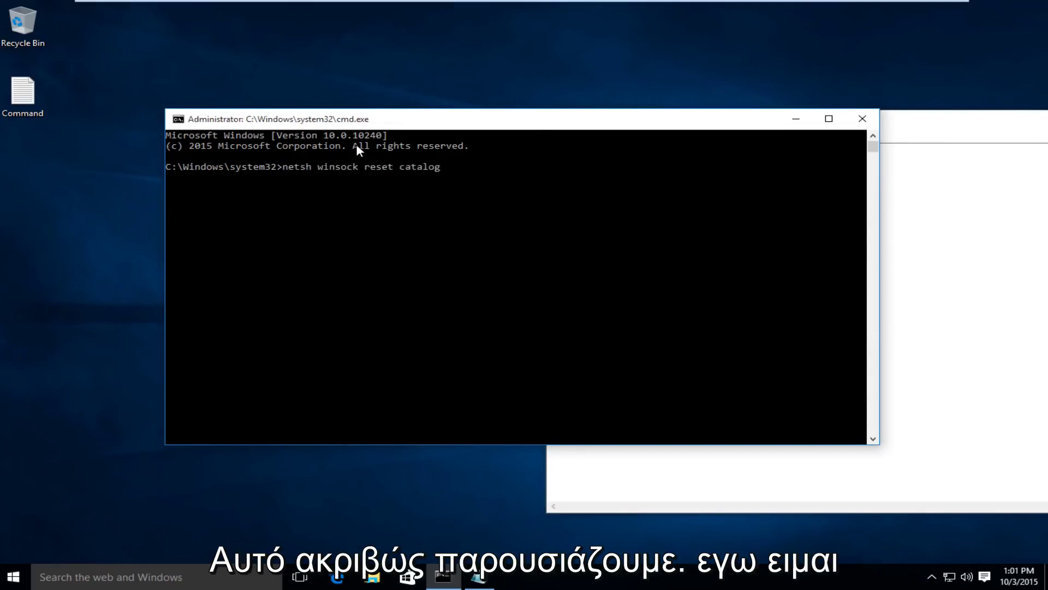
key("Return")
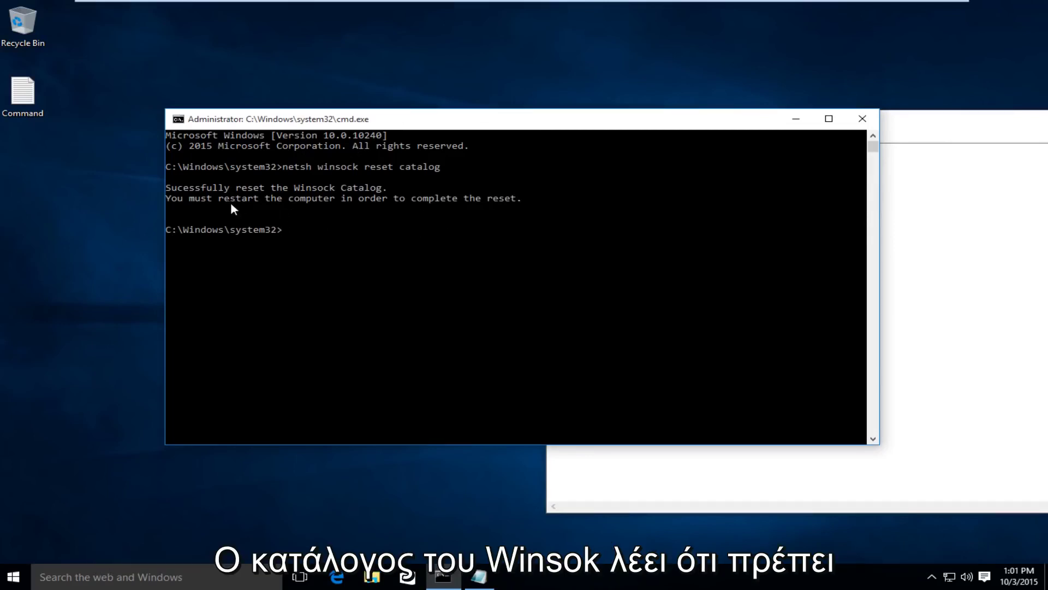
Step: Enter and run 'netsh int ip reset reset.log hit' in the console
left_click(887, 206)
left_click_drag(791, 163, 552, 167)
right_click(564, 169)
left_click(597, 209)
left_click(371, 205)
left_click(315, 232)
right_click(381, 224)
type("netsh int ip reset reset.log hit")
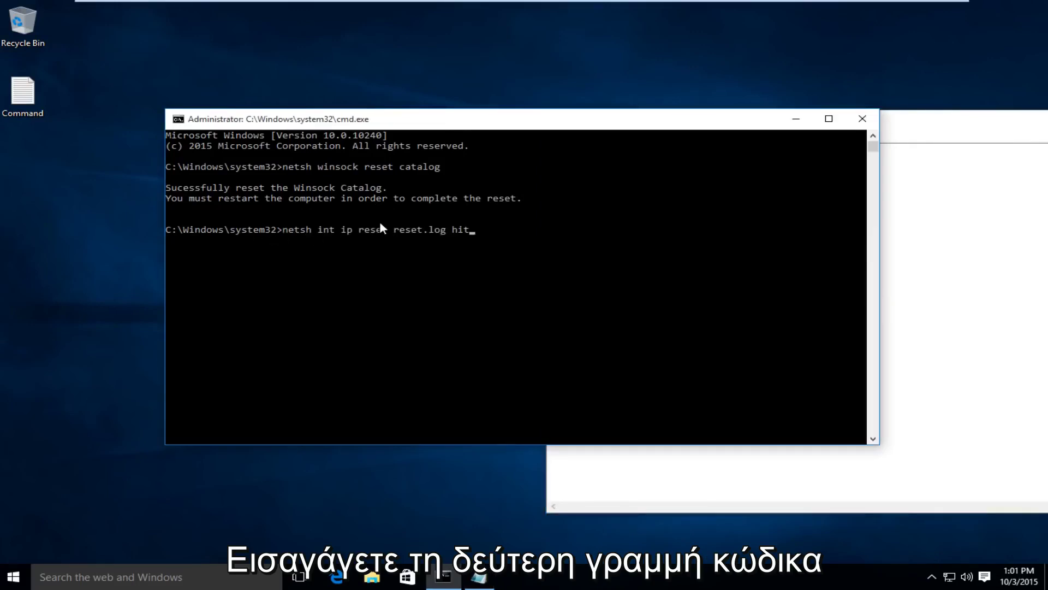
key("Return")
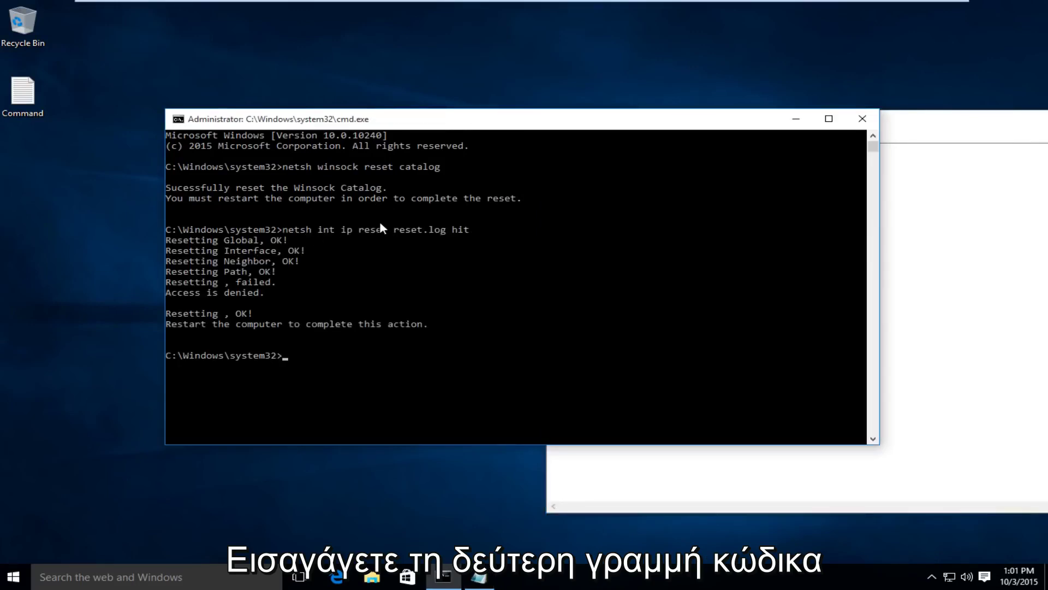